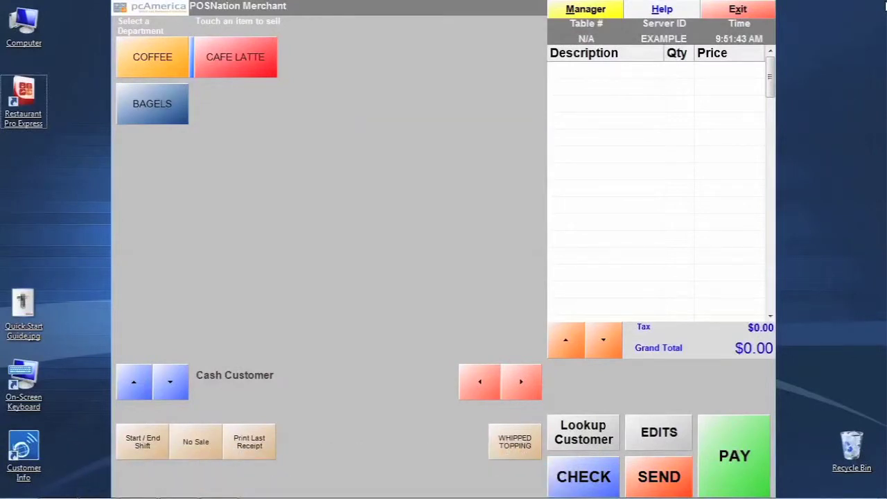
Switch the POS sales screen to the BAGELS department, which has no items yet
left_click(128, 106)
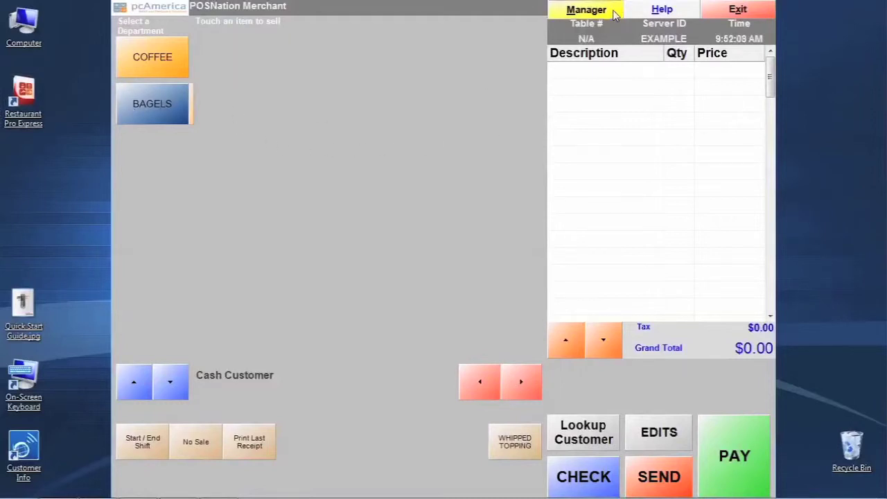
Start a new standard item from Manager > Administrative > Inventory Maintenance
left_click(614, 15)
left_click(313, 356)
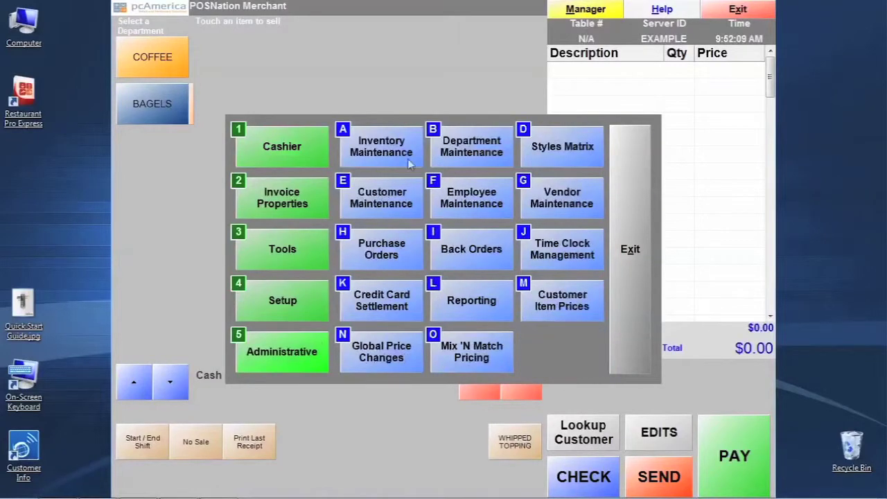
left_click(381, 147)
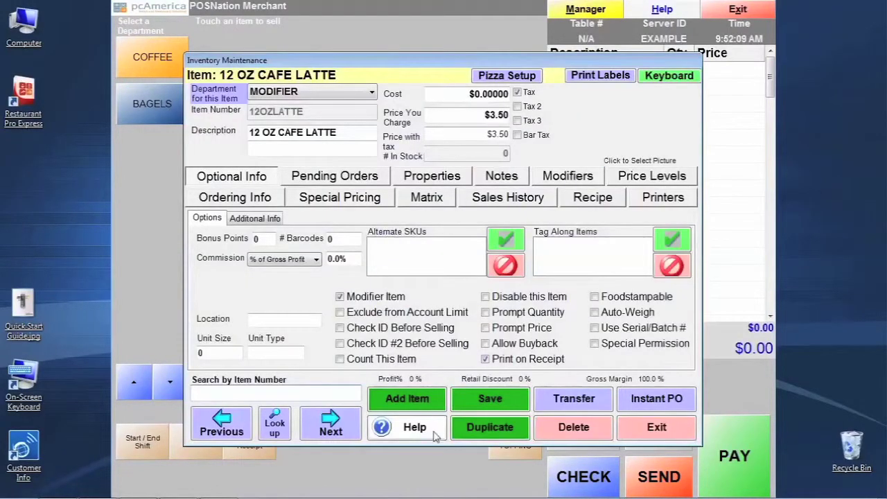
left_click(402, 401)
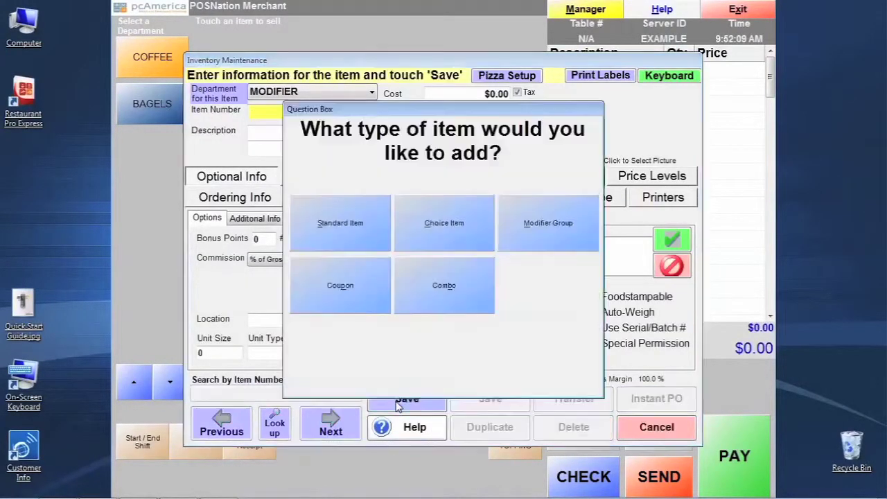
left_click(375, 264)
Save item BAGCHEESE 'CHEESE BAGEL' in BAGELS at $1.50 with inventory counting off
left_click(345, 94)
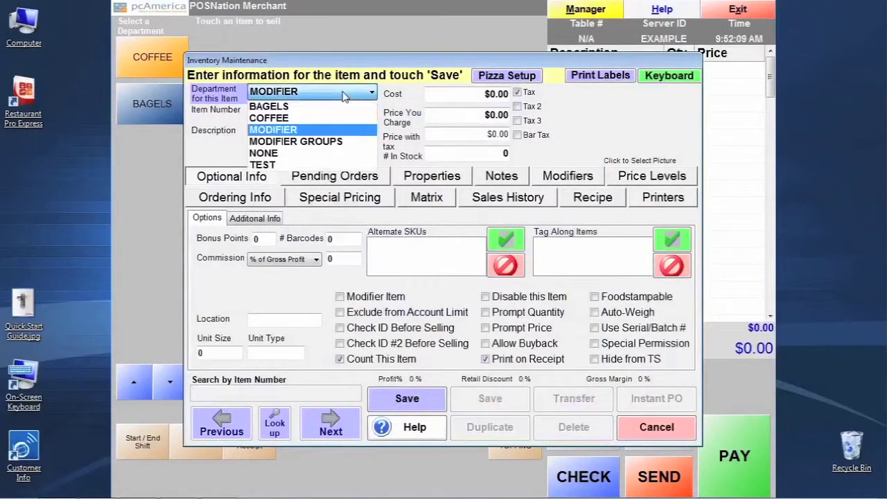
left_click(340, 107)
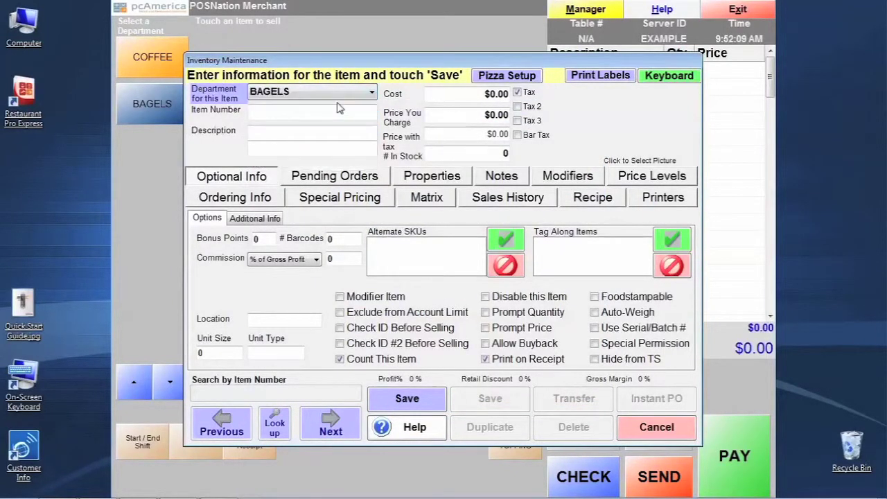
left_click(334, 111)
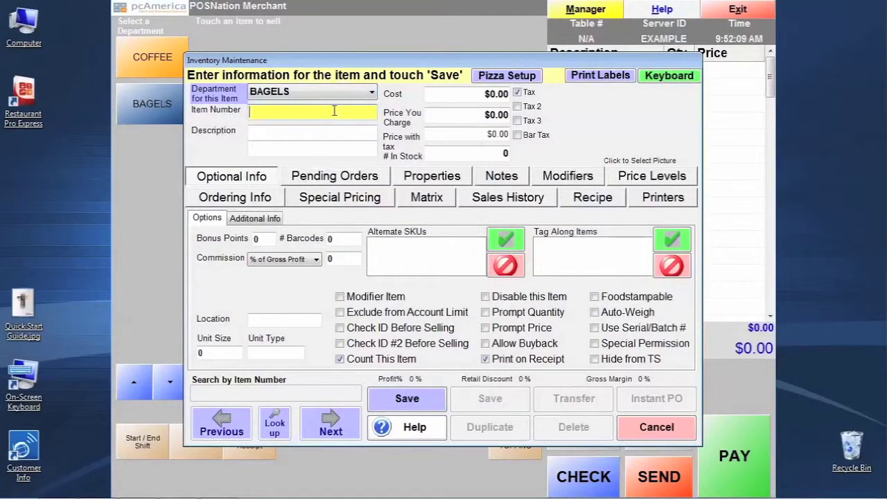
type("BAGCHEESE")
key("Tab")
type("CHEESE")
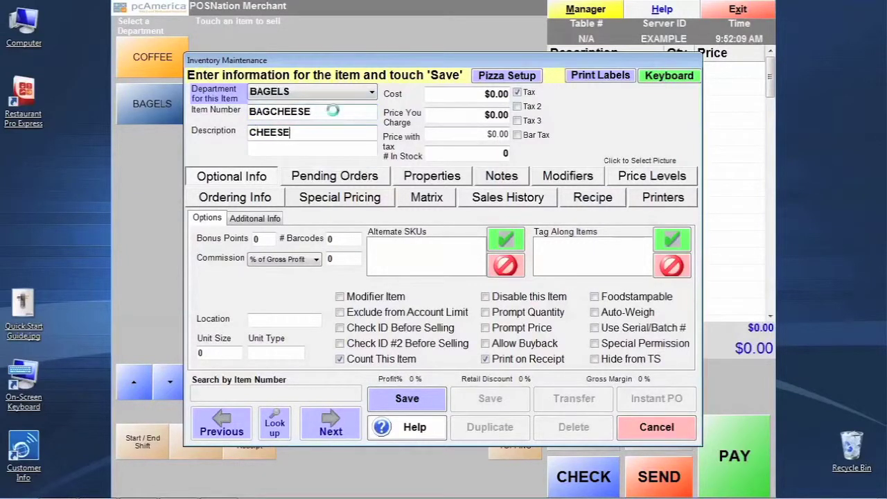
type(" BAGEL")
left_click(443, 115)
type("1.5")
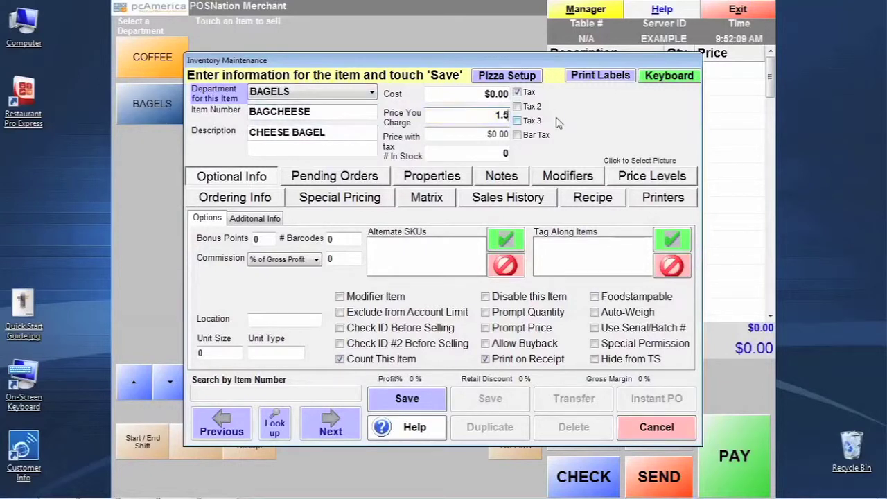
type("0")
left_click(384, 360)
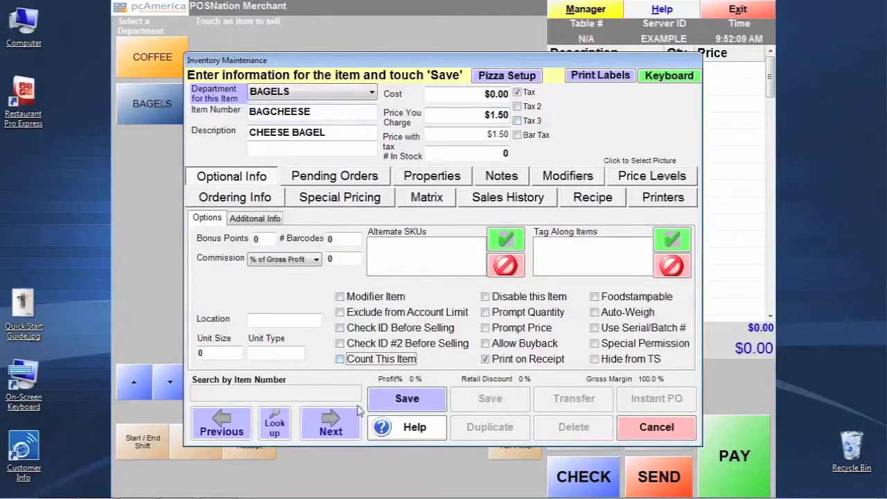
left_click(401, 402)
Duplicate the cheese bagel as BAGPOPPY 'POPPY SEED BAGEL' and save it
left_click(532, 251)
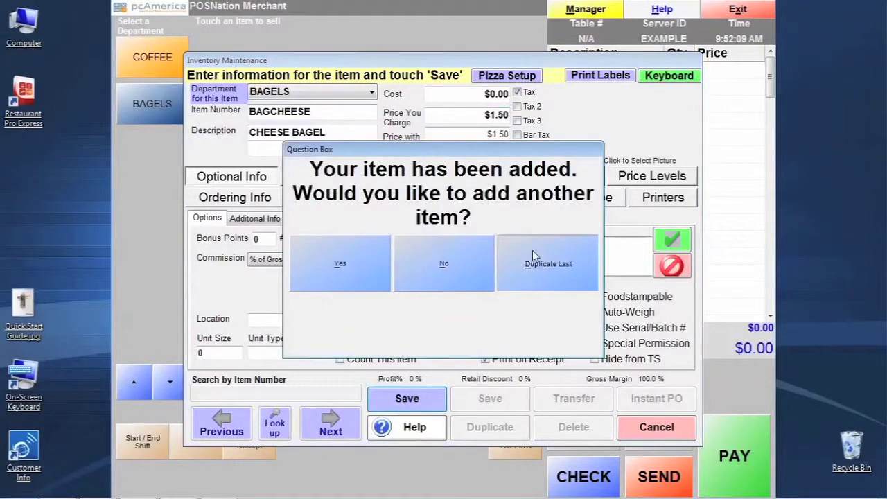
left_click(347, 235)
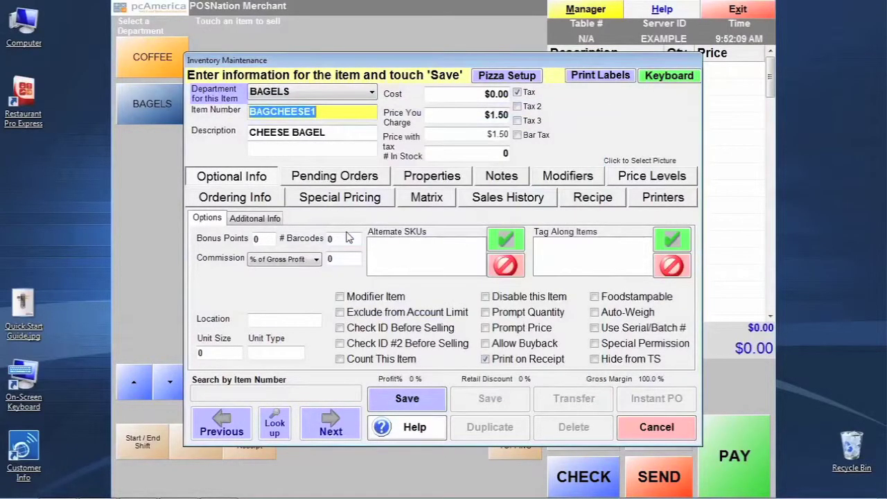
key("BackSpace")
key("BackSpace")
key("BackSpace")
key("BackSpace")
key("BackSpace")
key("BackSpace")
key("BackSpace")
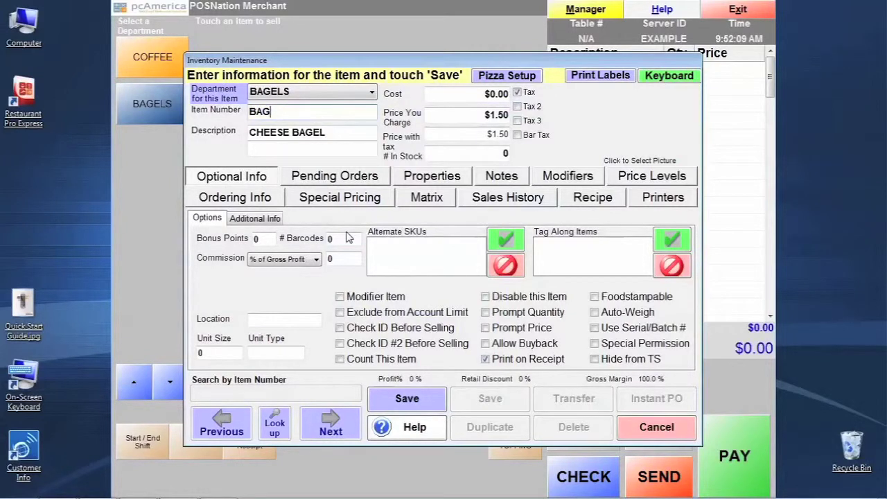
type("POPPY")
key("Tab")
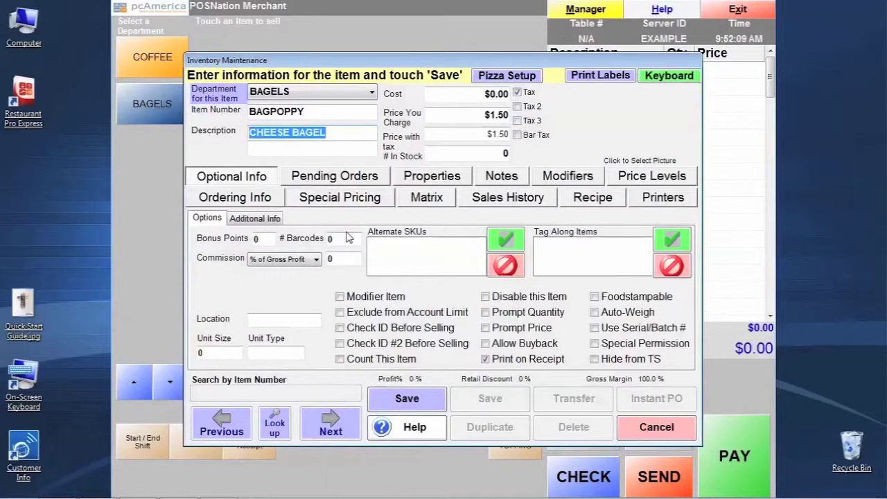
key("Home")
key("Delete")
key("Delete")
key("Delete")
key("Delete")
key("Delete")
key("Delete")
key("Delete")
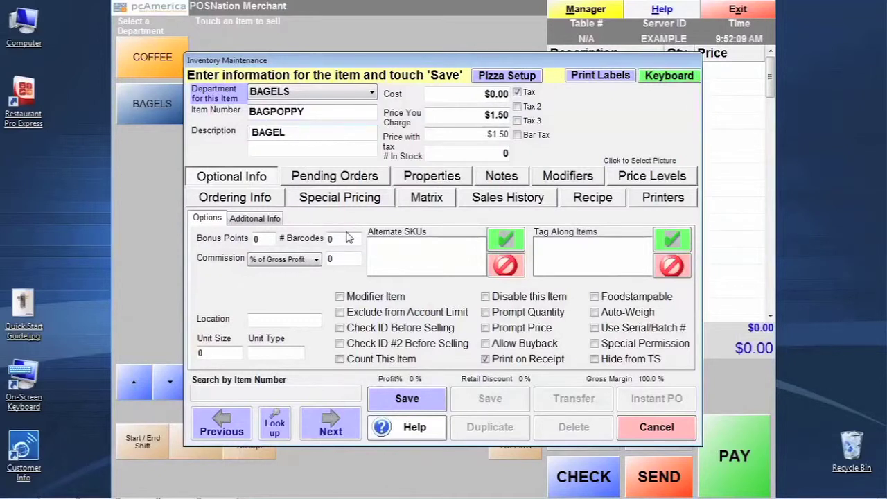
type("POPPY ")
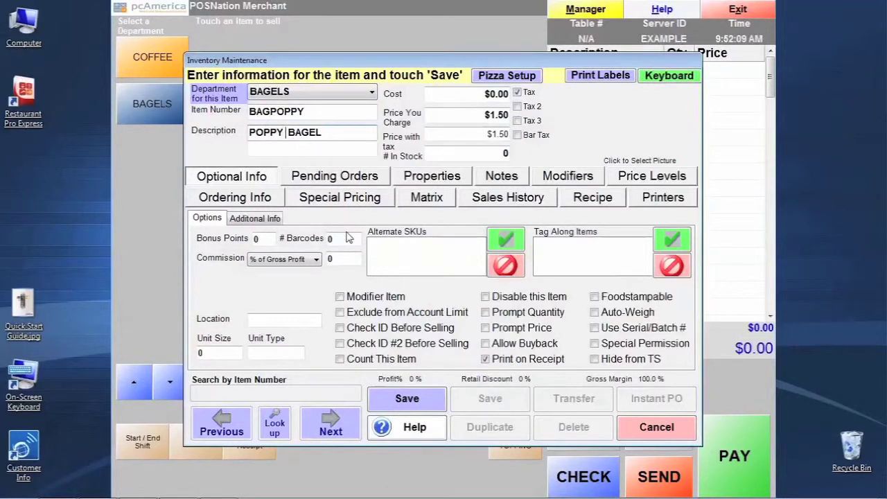
type("SEED")
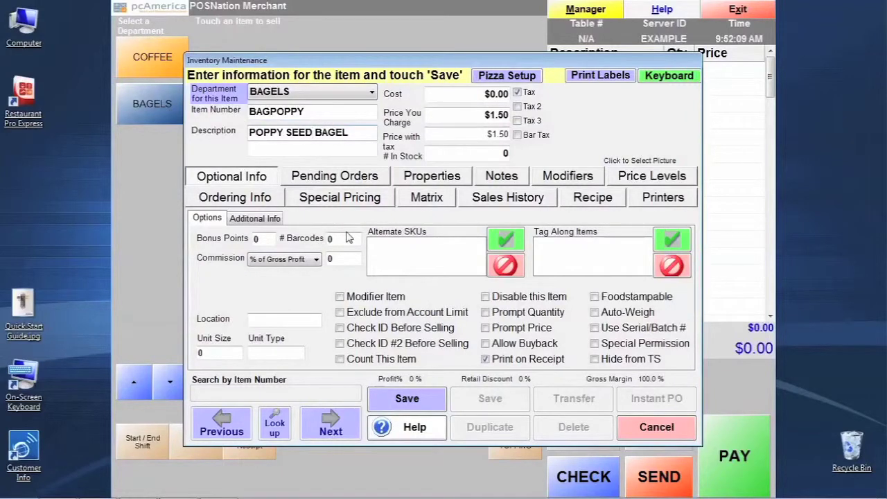
left_click(429, 404)
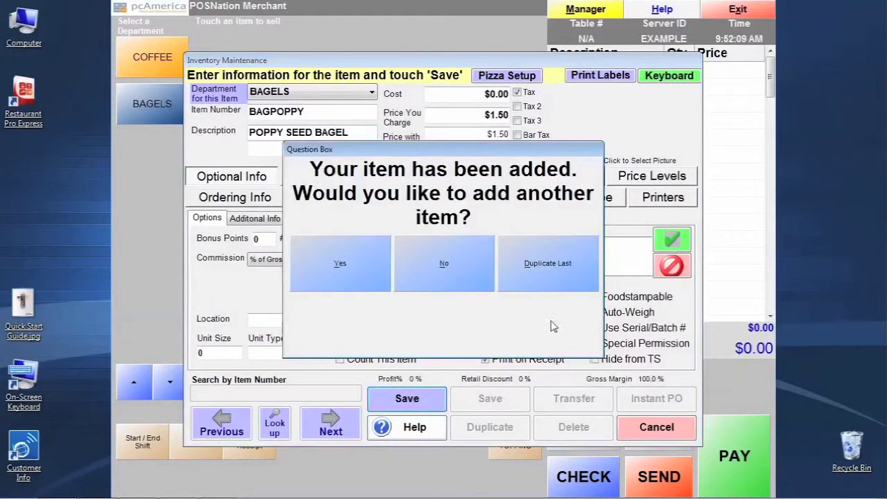
Duplicate the poppy bagel as BAGPLAIN 'PLAIN BAGEL', save it, and decline adding another
left_click(552, 278)
left_click(326, 221)
left_click(325, 111)
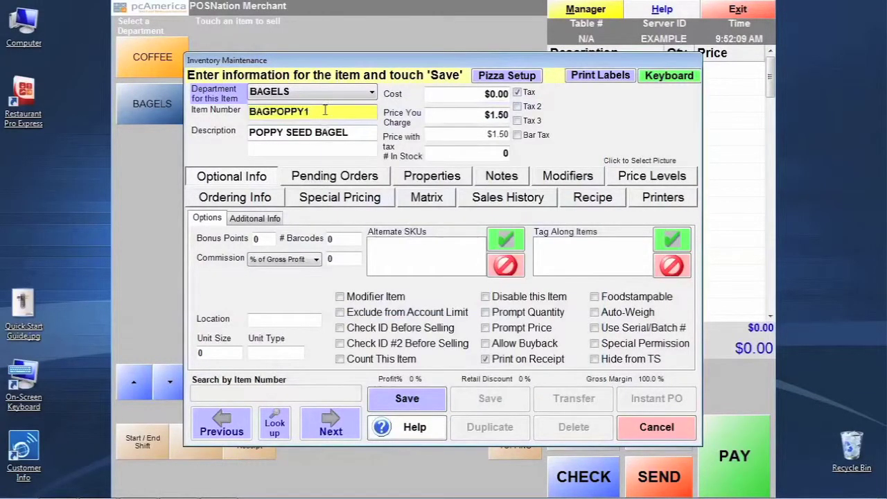
key("BackSpace")
key("BackSpace")
key("BackSpace")
key("BackSpace")
key("BackSpace")
type("LAIN")
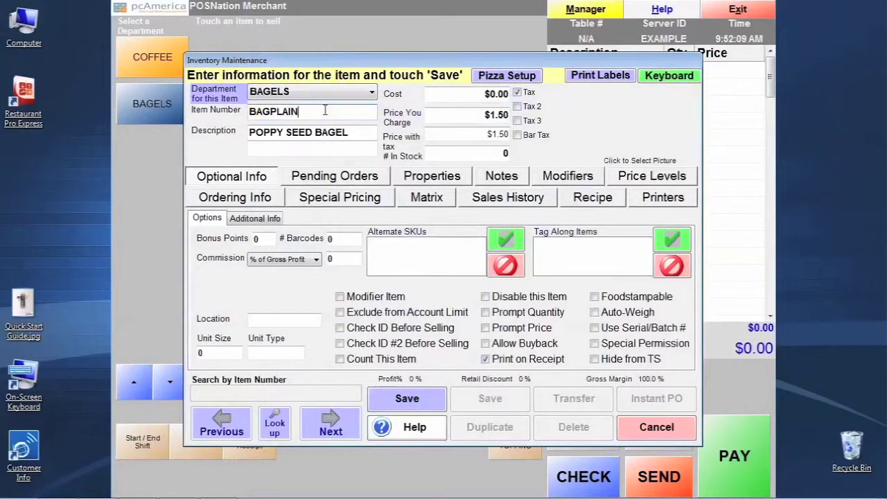
key("Tab")
key("Home")
key("Delete")
key("Delete")
key("Delete")
key("Delete")
key("Delete")
key("Delete")
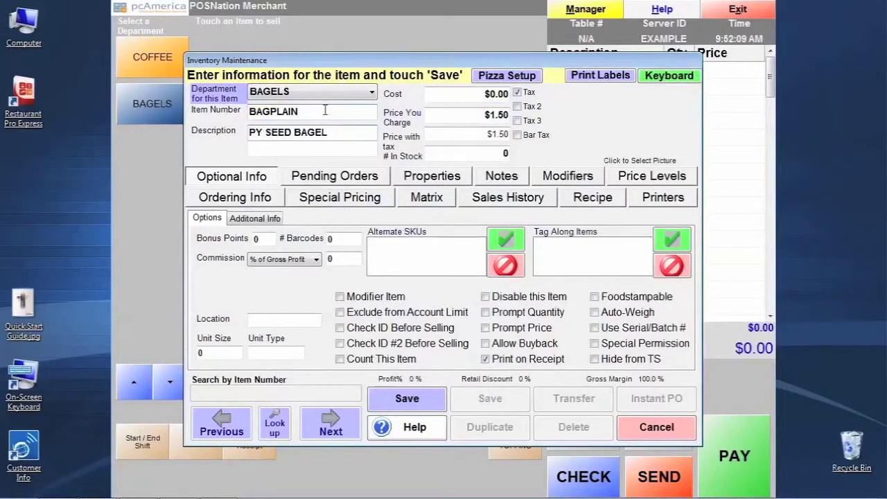
key("Delete")
key("Delete")
key("Delete")
key("Delete")
type("PLAIN")
left_click(431, 398)
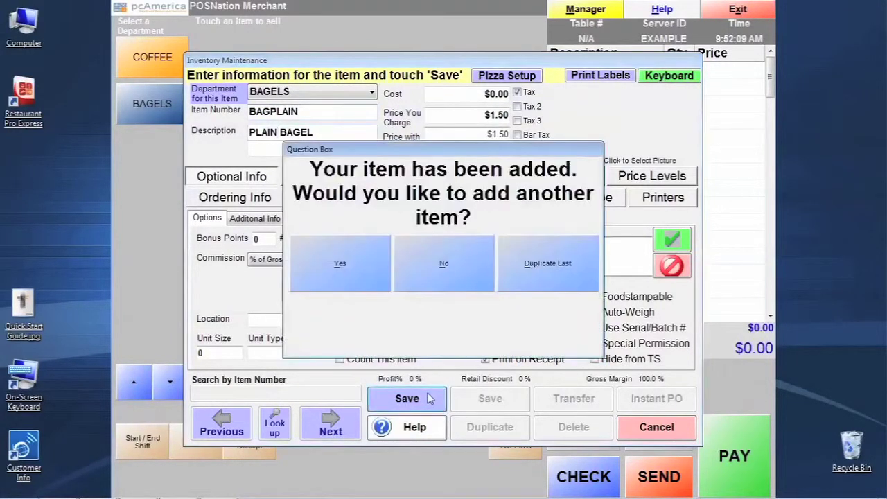
left_click(469, 257)
Return to the sales screen and ring up one cheese, one poppy seed and one plain bagel
left_click(657, 427)
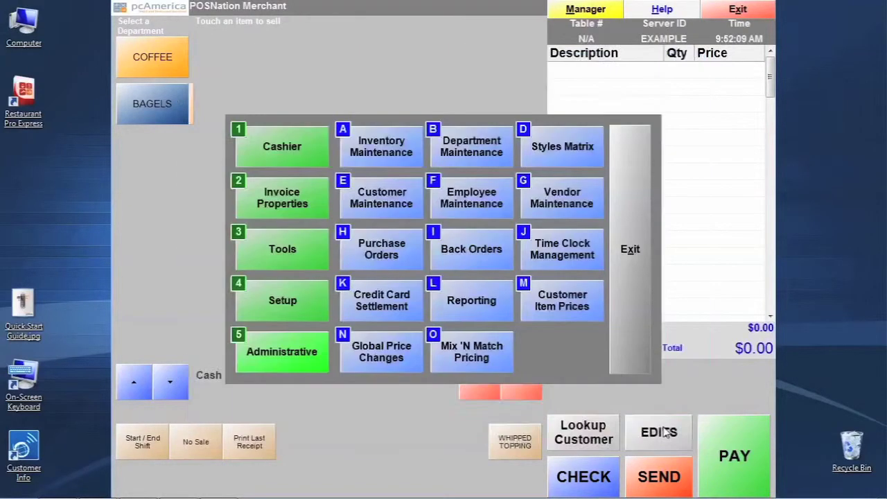
left_click(632, 351)
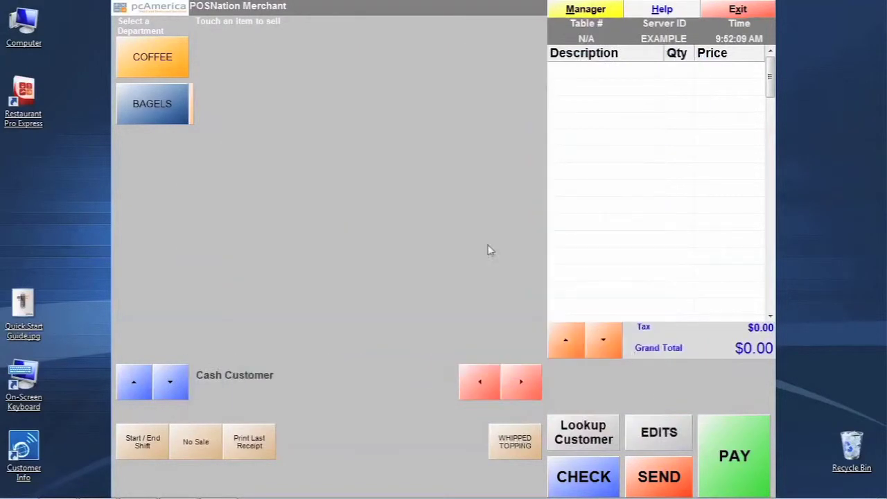
left_click(142, 61)
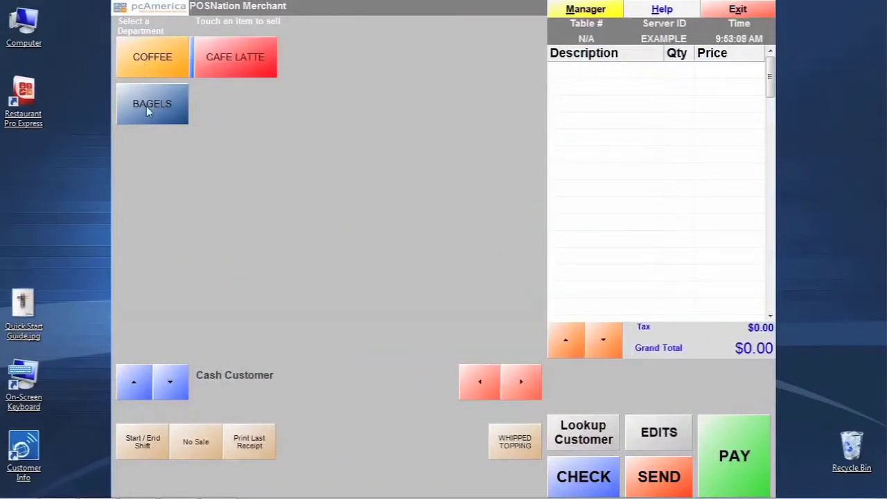
left_click(146, 109)
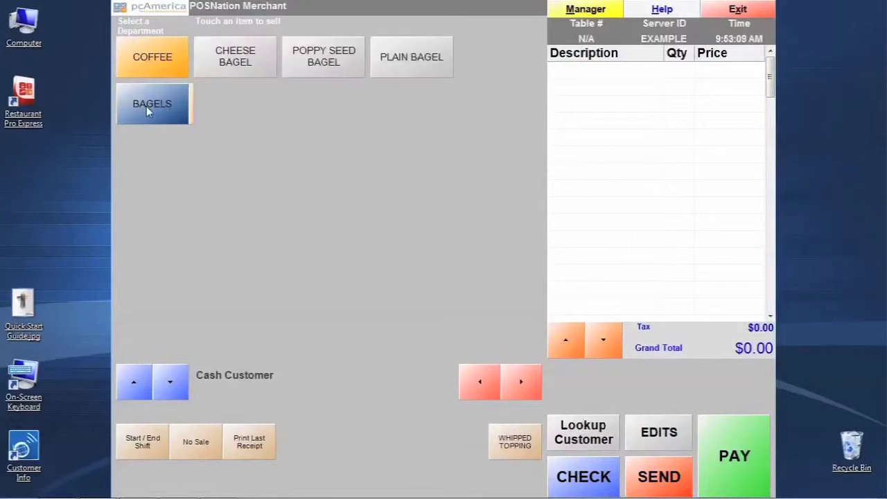
left_click(256, 53)
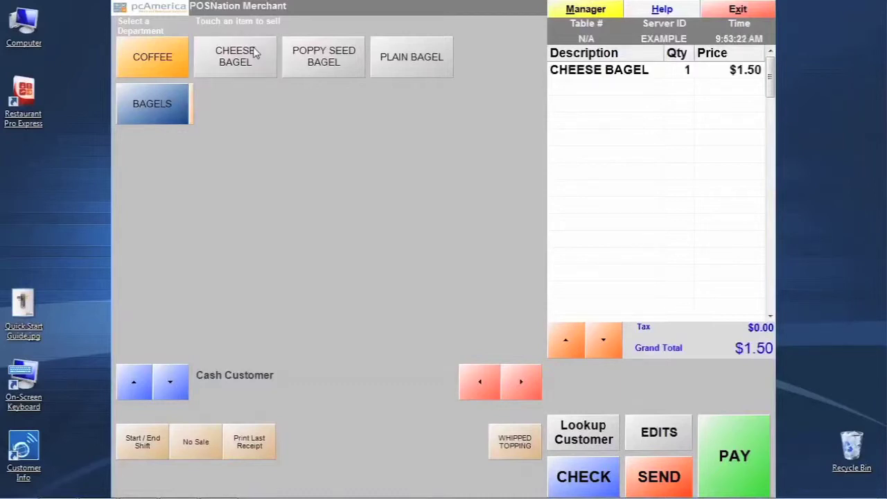
left_click(327, 57)
left_click(400, 58)
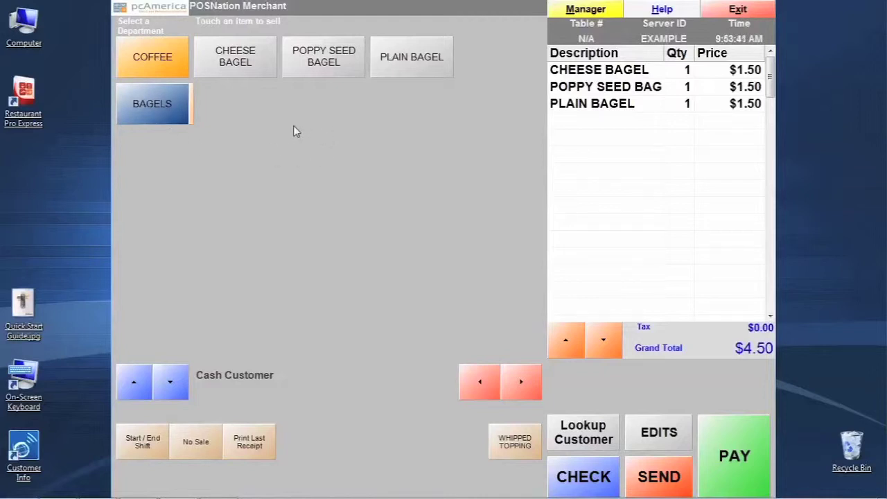
Go back to COFFEE and void the whole $4.50 order
left_click(167, 61)
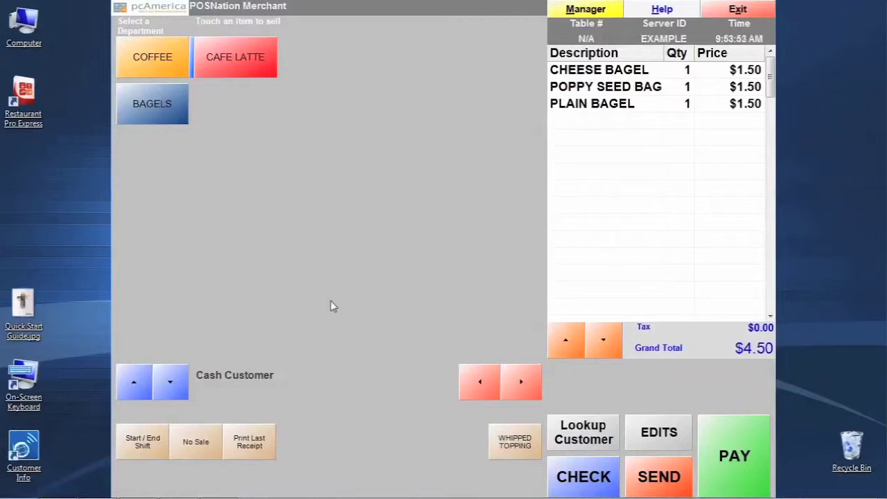
left_click(658, 433)
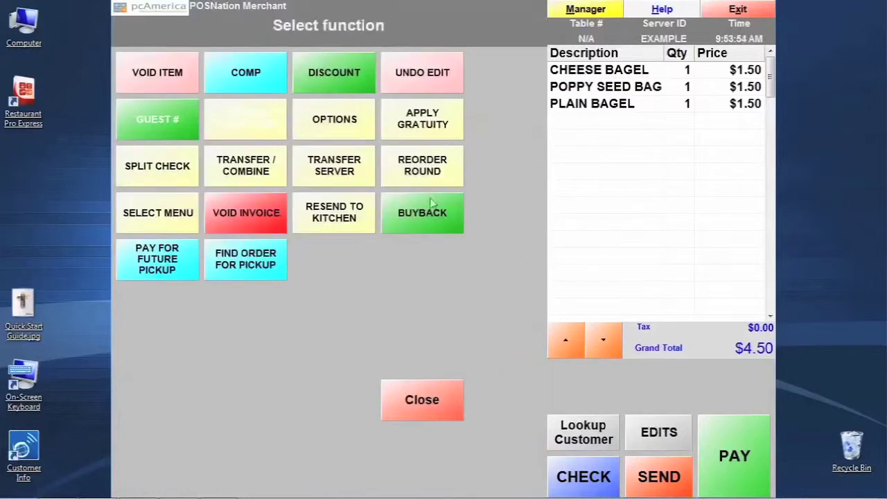
left_click(262, 214)
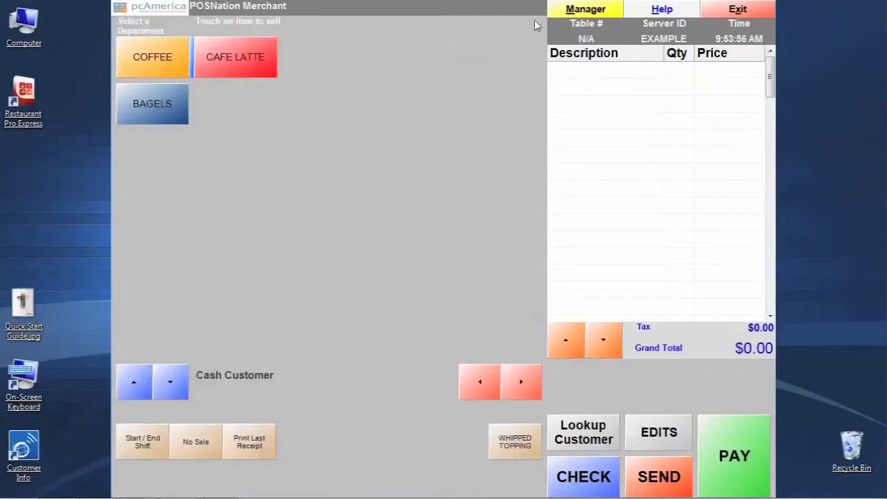
Start a new choice item from Manager > Administrative > Inventory Maintenance
left_click(617, 9)
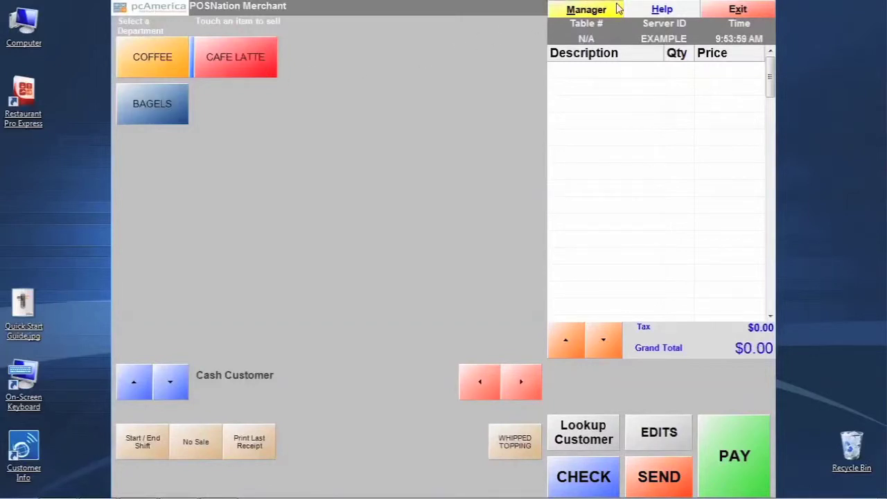
left_click(304, 364)
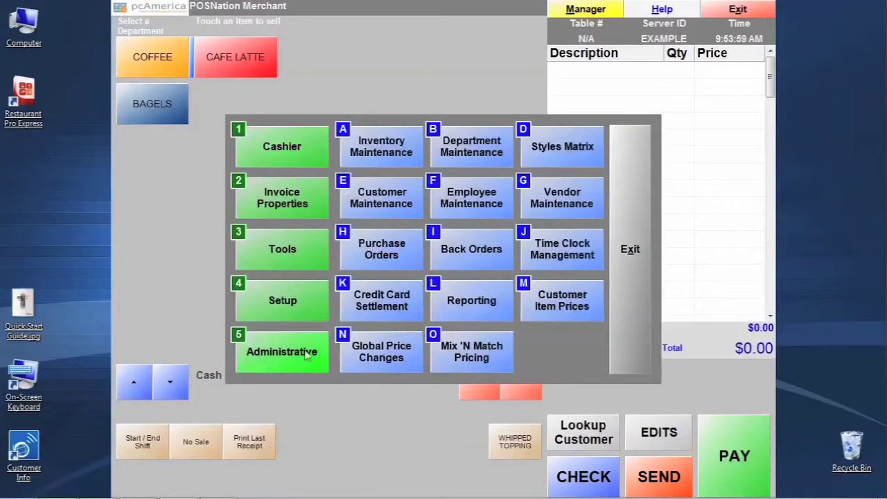
left_click(414, 161)
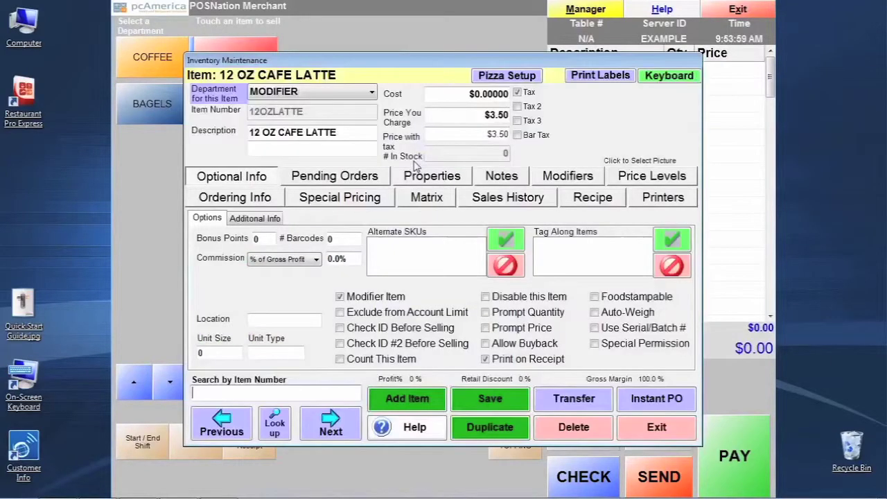
left_click(430, 401)
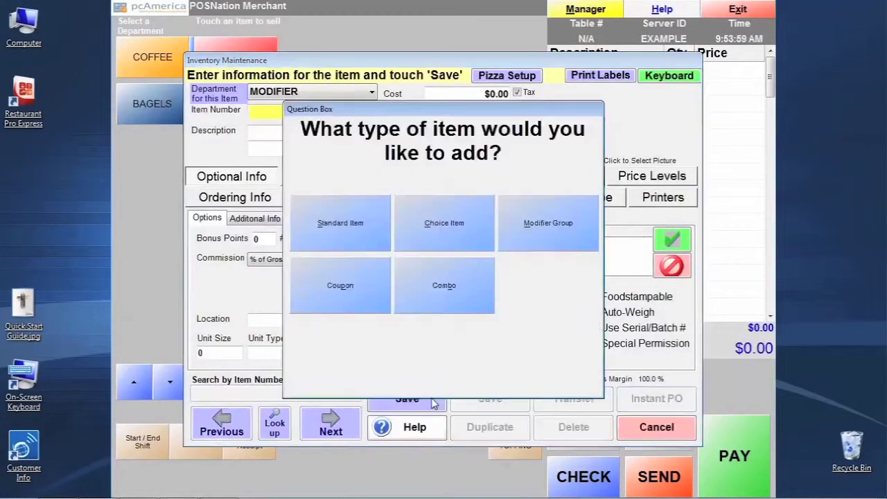
left_click(487, 244)
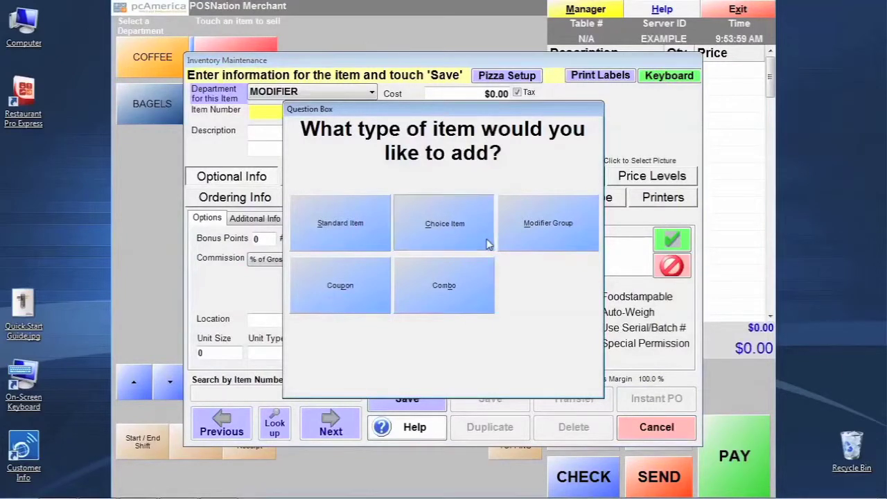
Set department COFFEE, number and description BAGEL, and prompt PICK A FLAVOR
left_click(373, 94)
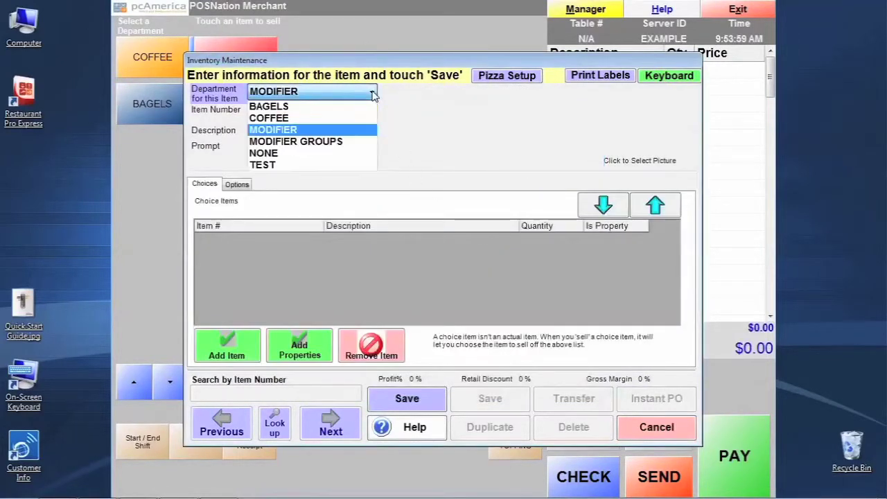
left_click(320, 120)
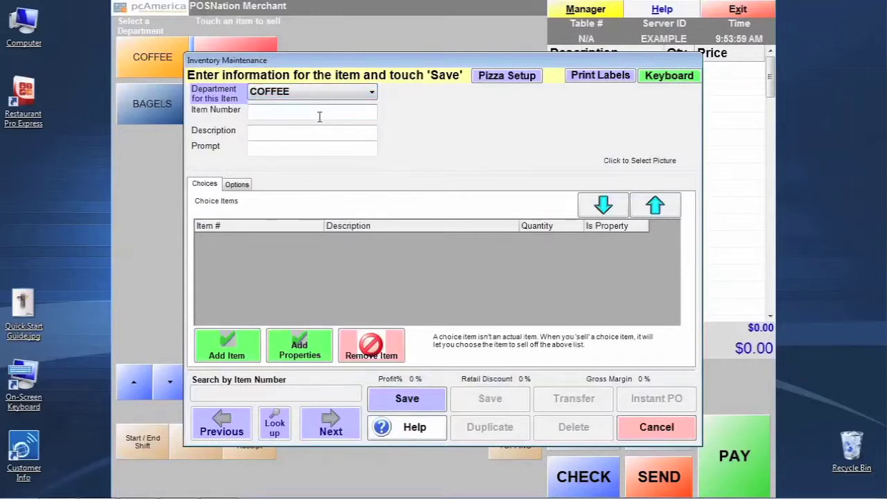
left_click(320, 116)
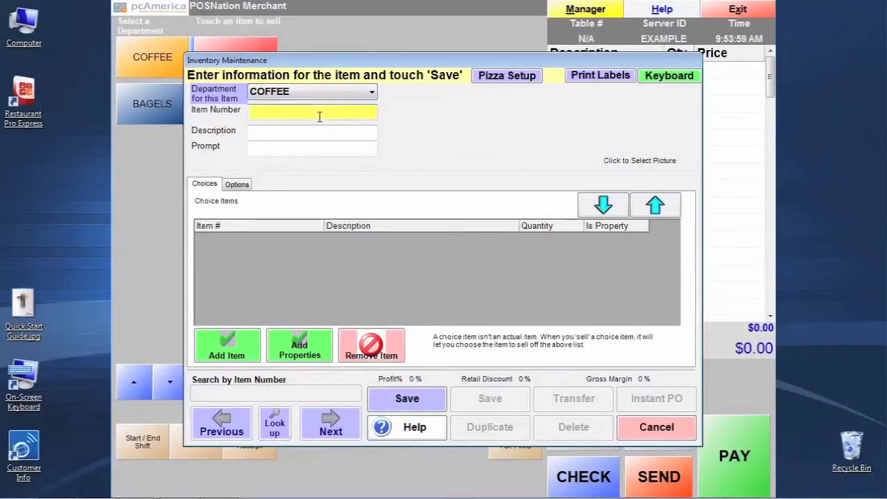
type("BAGEL")
key("Tab")
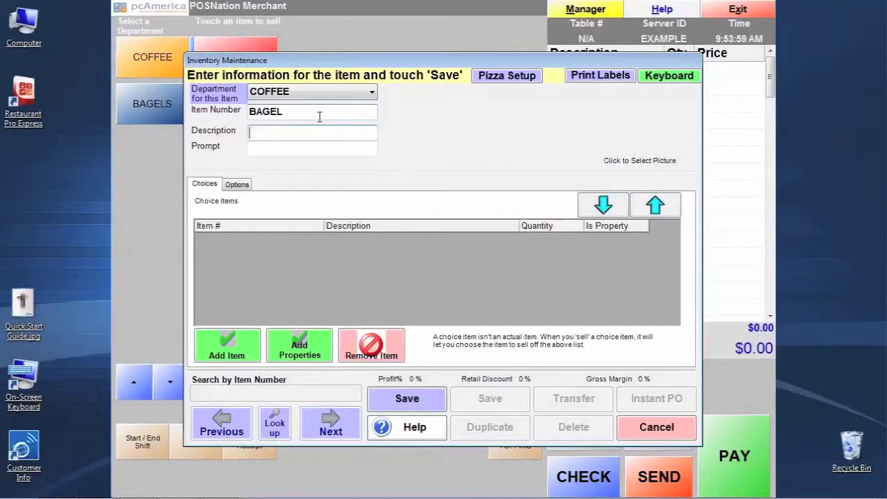
type("BAGEL")
key("Tab")
type("PICK A")
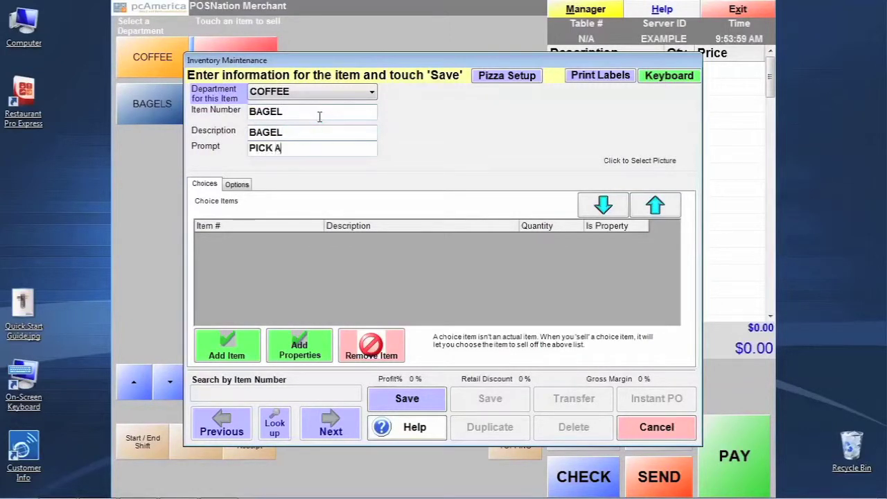
type(" FLAVOR")
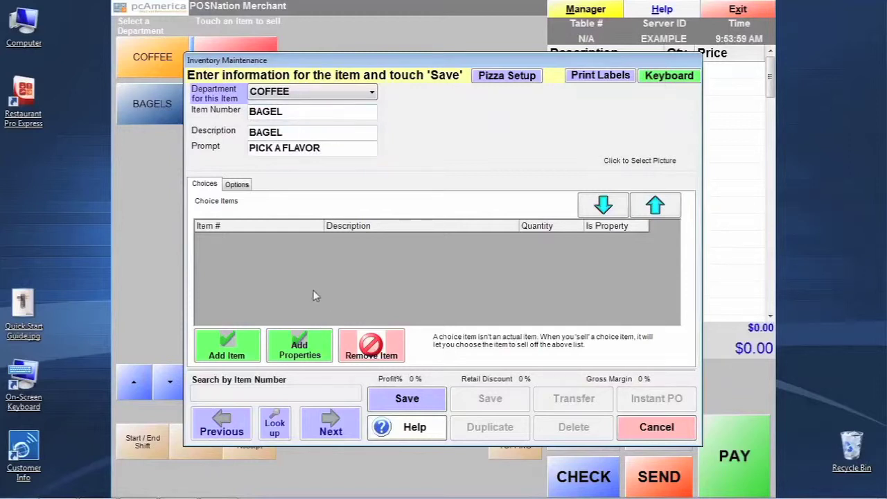
left_click(214, 350)
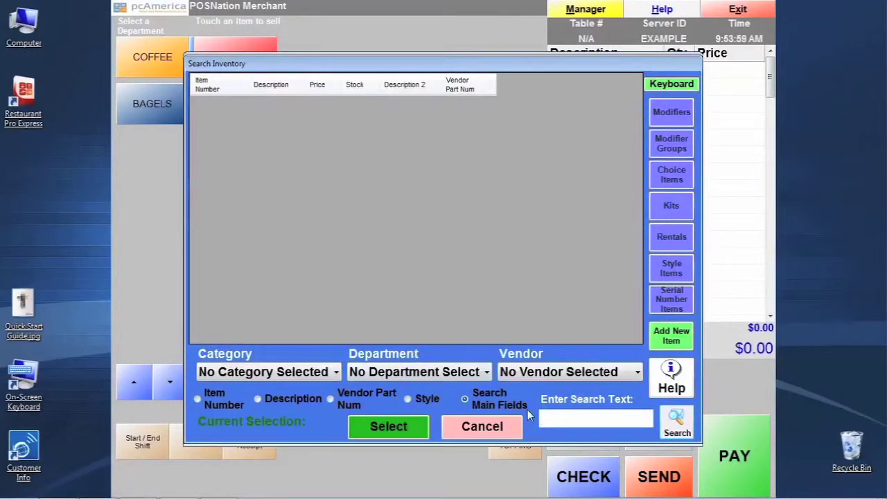
Search inventory for BAG and add CHEESE BAGEL, PLAIN BAGEL and POPPY SEED BAGEL as choices
type("BAG")
key("Return")
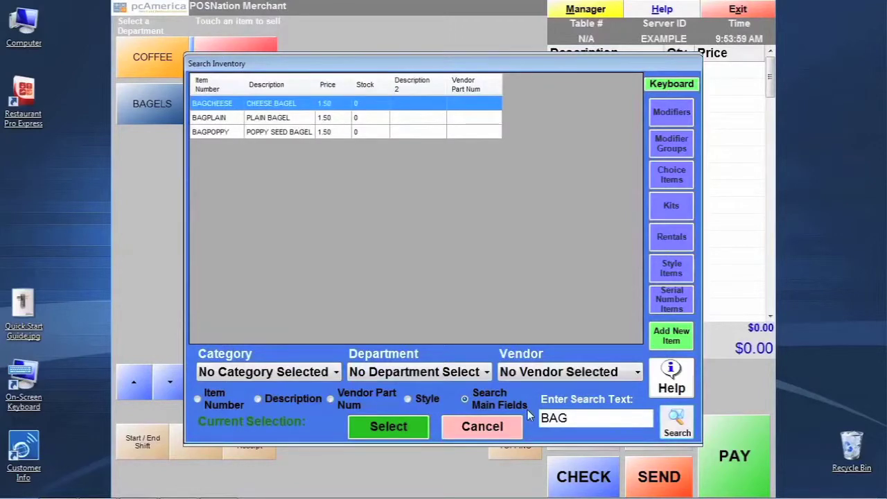
double_click(257, 108)
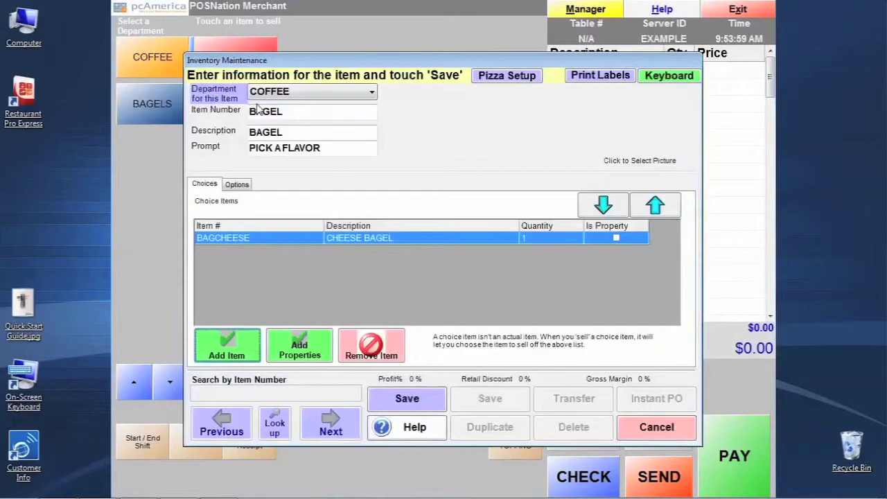
left_click(239, 357)
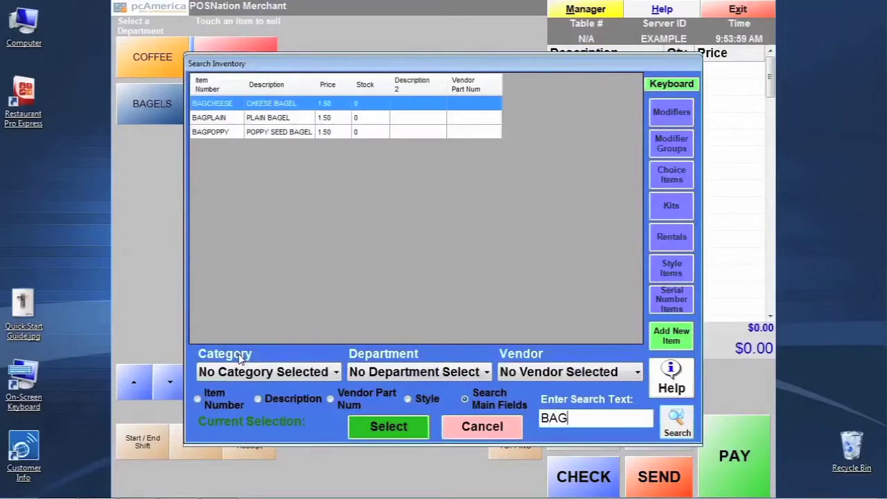
double_click(209, 120)
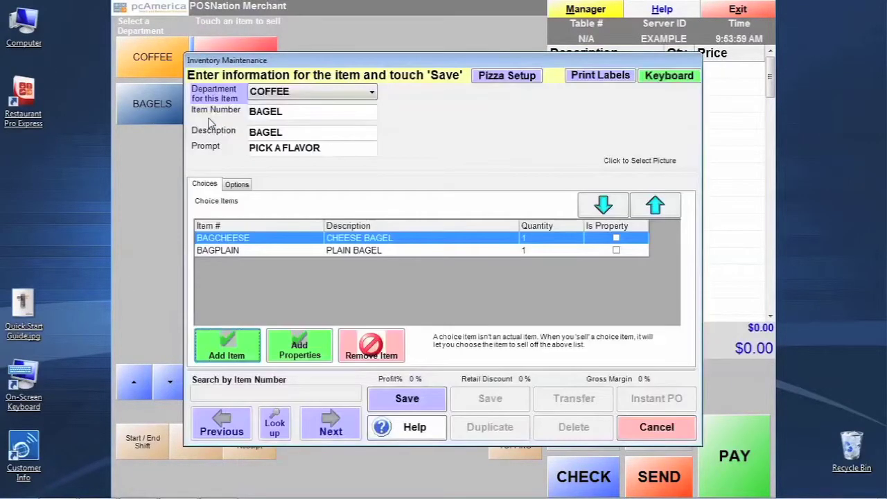
left_click(281, 427)
type("BAG")
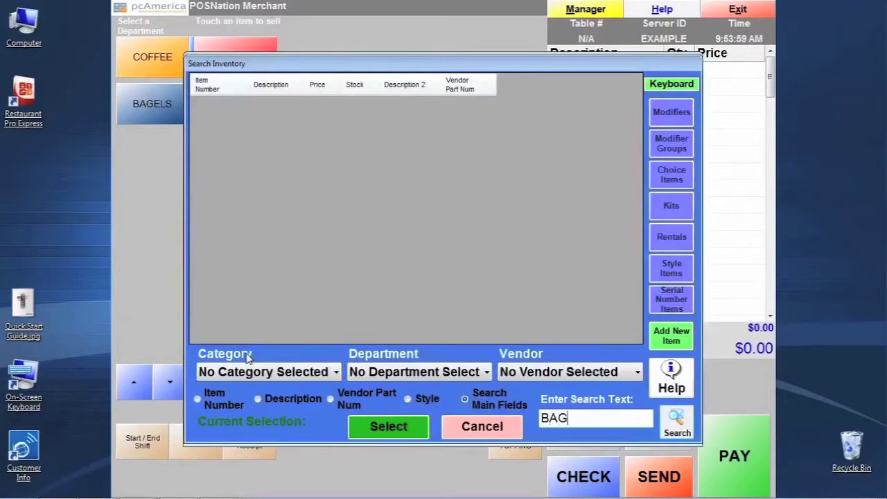
key("Return")
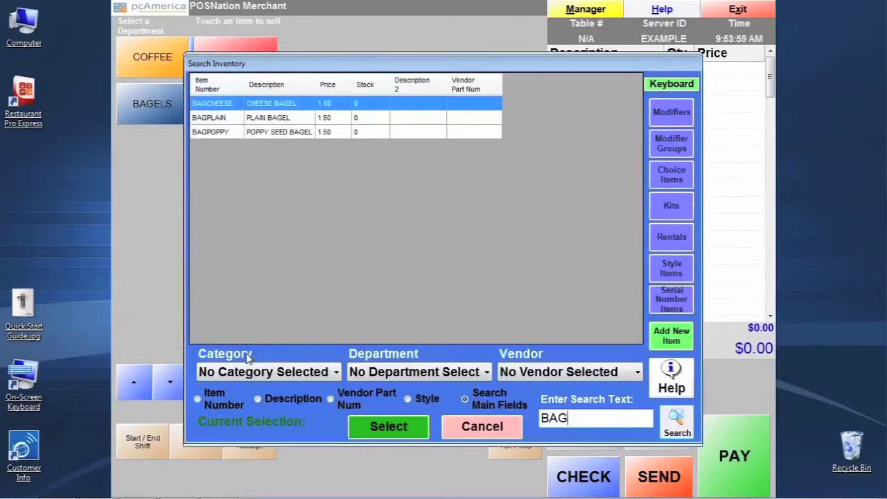
double_click(269, 132)
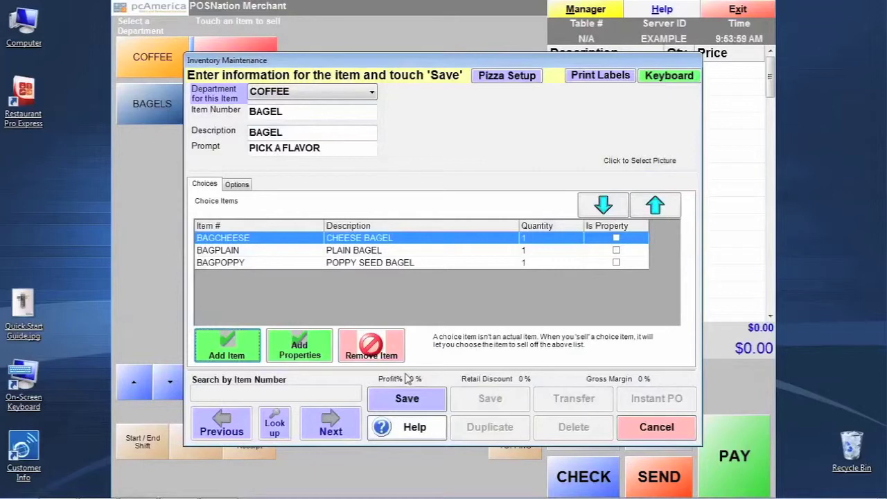
Save the BAGEL choice item and exit back to the sales screen
left_click(418, 400)
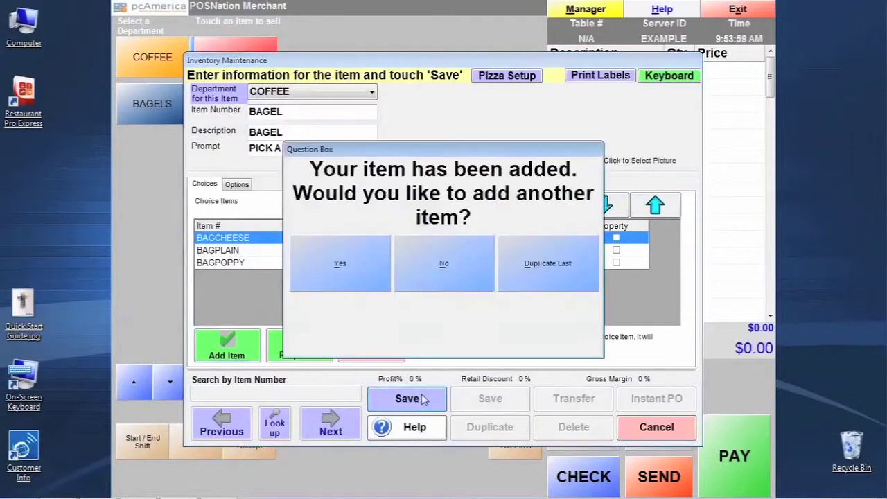
left_click(480, 277)
left_click(664, 432)
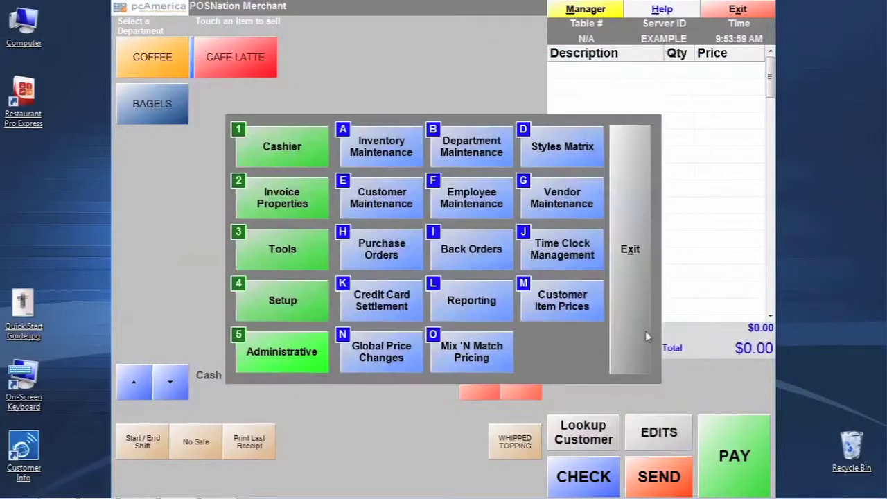
left_click(645, 331)
Ring up a POPPY SEED BAGEL from the BAGEL flavor list plus a CHEESE BAGEL, totalling $3.00
left_click(142, 103)
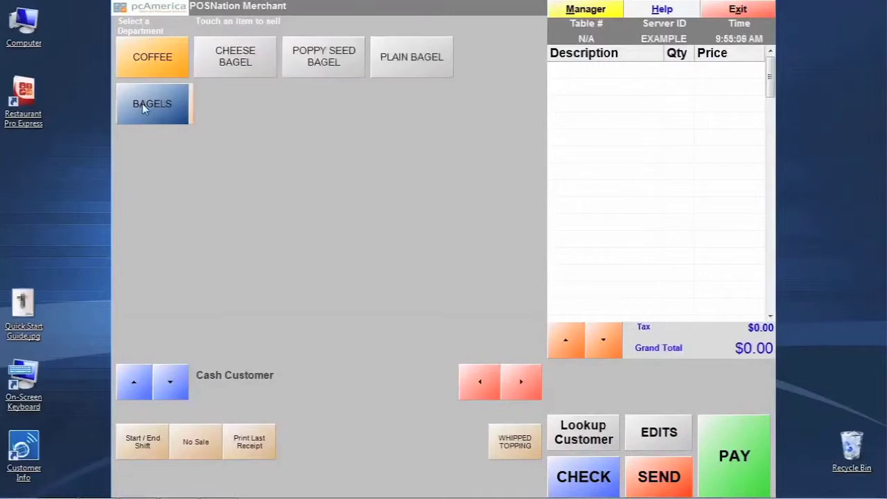
left_click(151, 61)
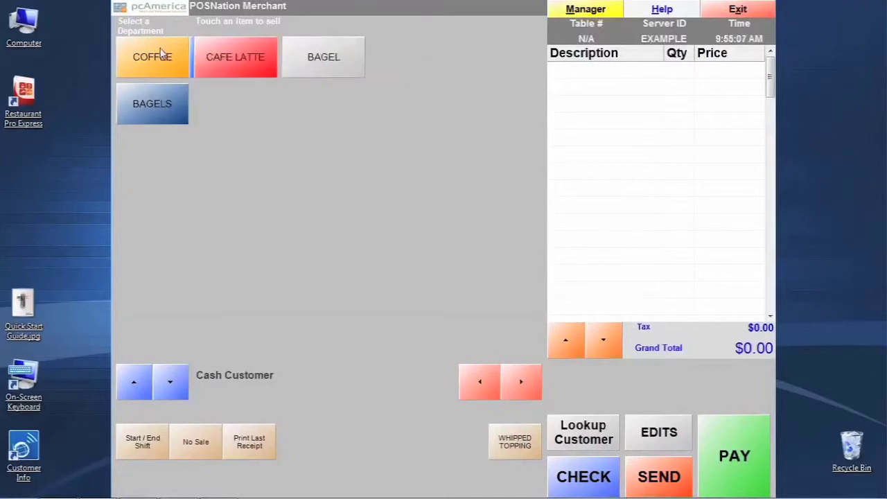
left_click(349, 61)
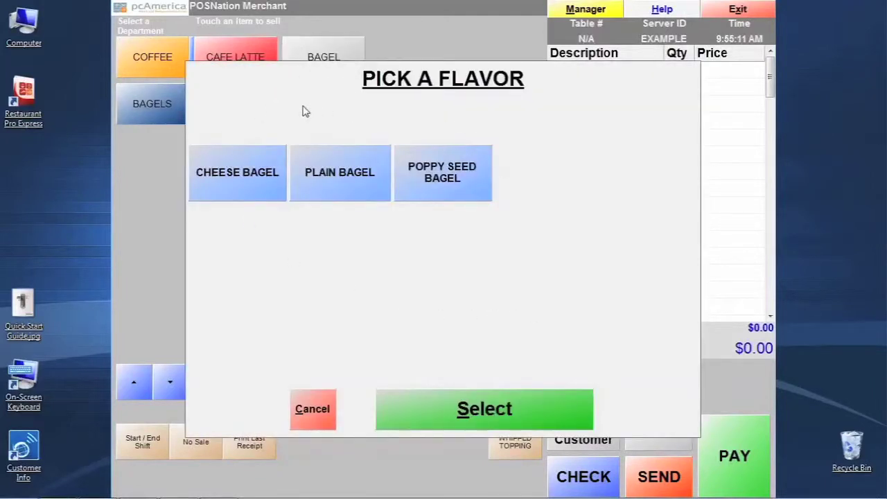
left_click(478, 180)
left_click(176, 99)
left_click(221, 61)
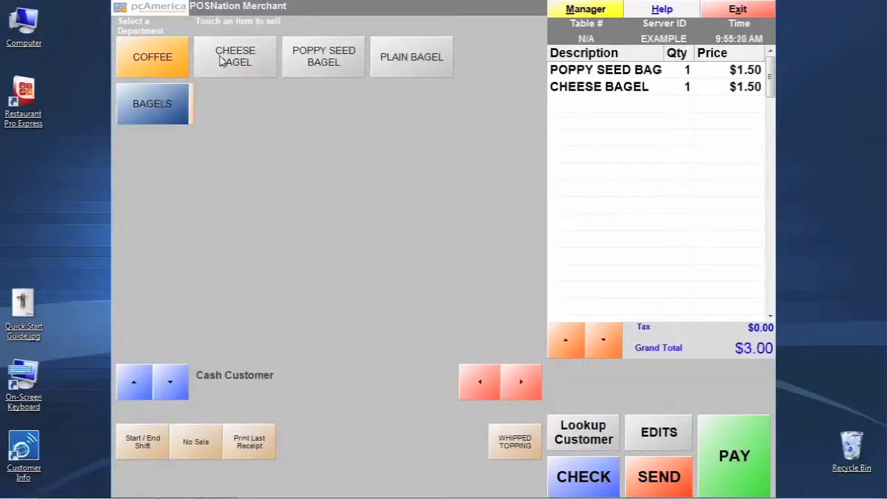
left_click(139, 54)
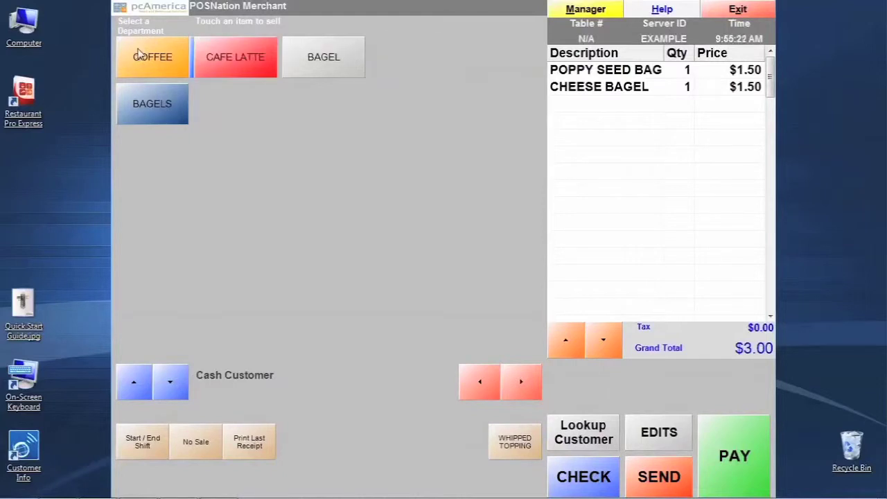